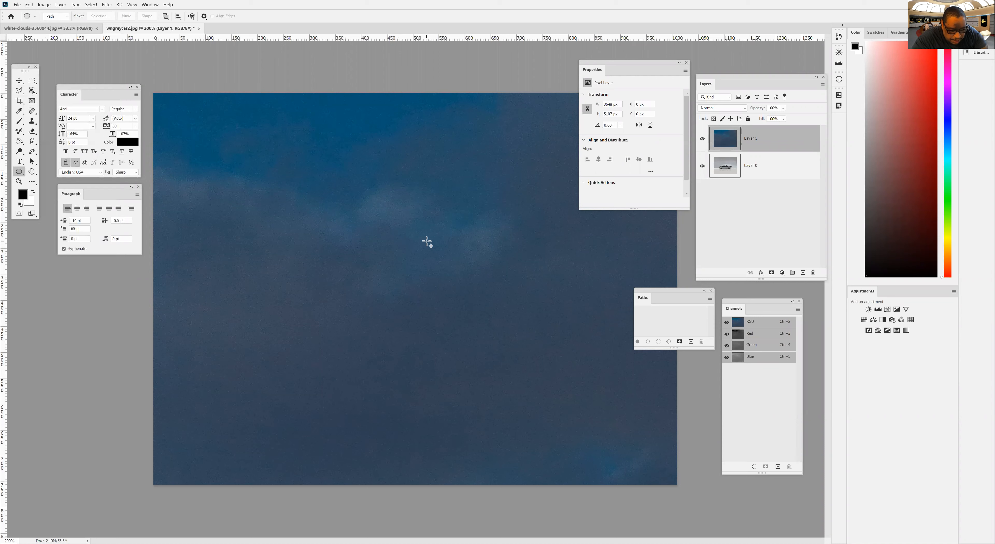
Free-transform the cloud layer down to about 1082 by 677 px so it covers the canvas
key(ctrl+t)
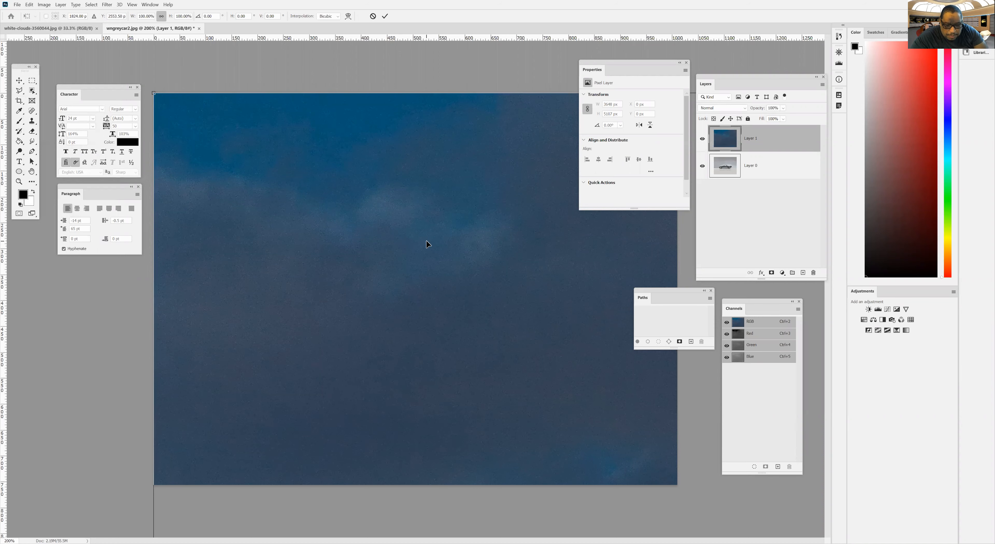
scroll(427, 244, down, 6)
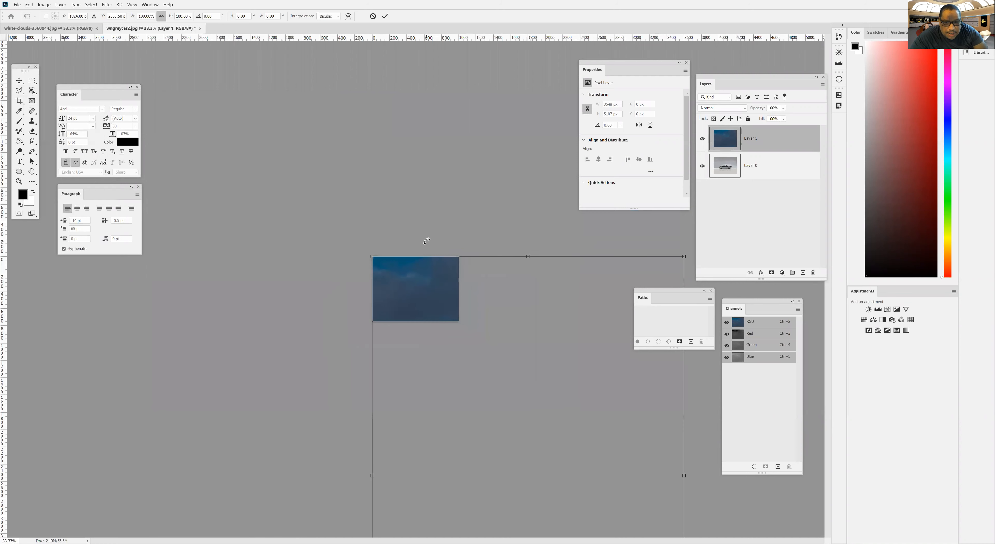
scroll(426, 241, down, 1)
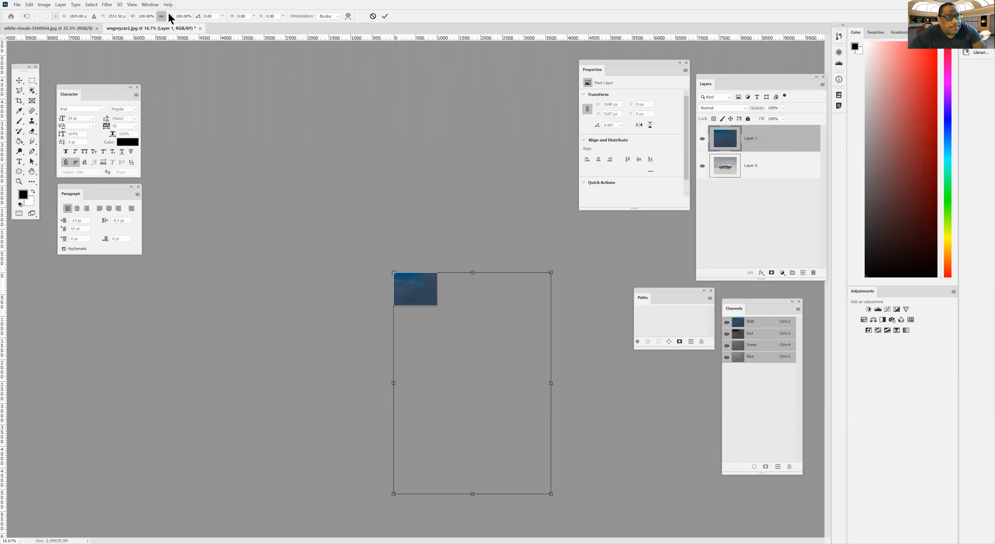
drag(541, 478, 437, 289)
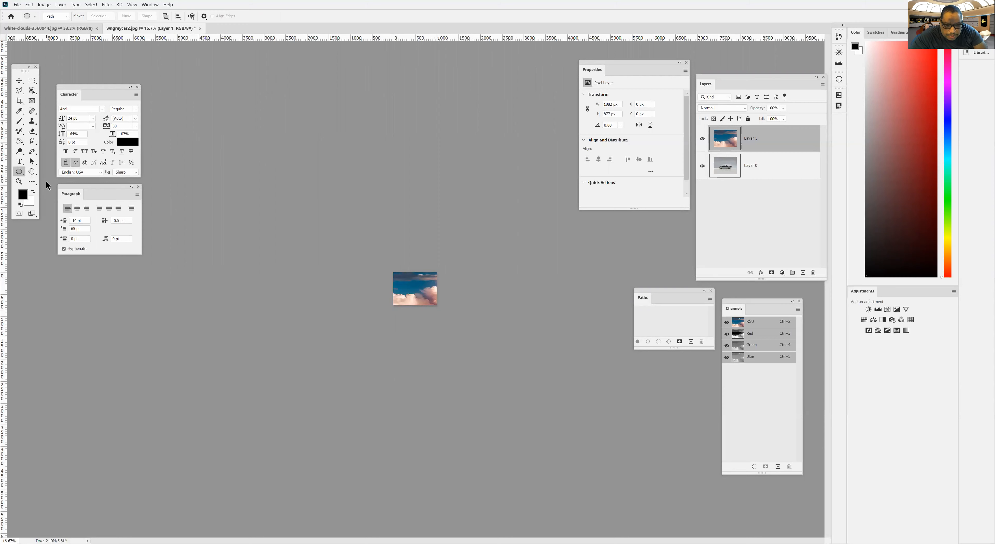
key(ctrl+0)
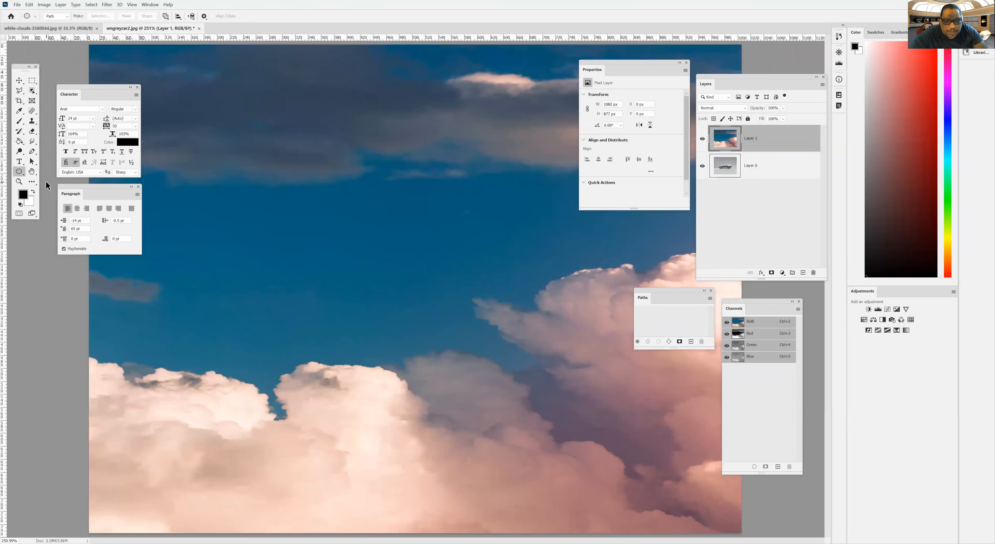
key(ctrl+minus)
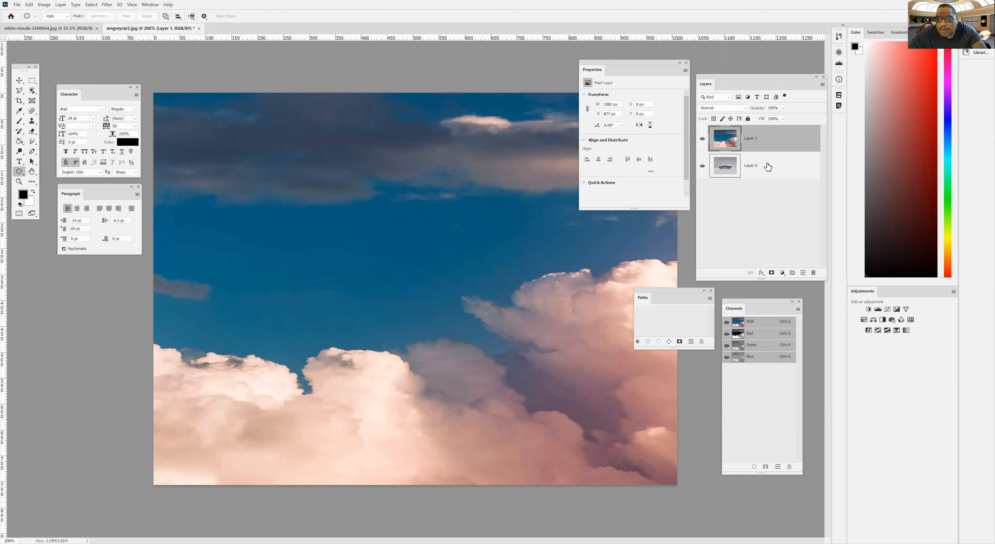
Place the cloud layer beneath the car layer and make the car layer active
drag(772, 144, 768, 178)
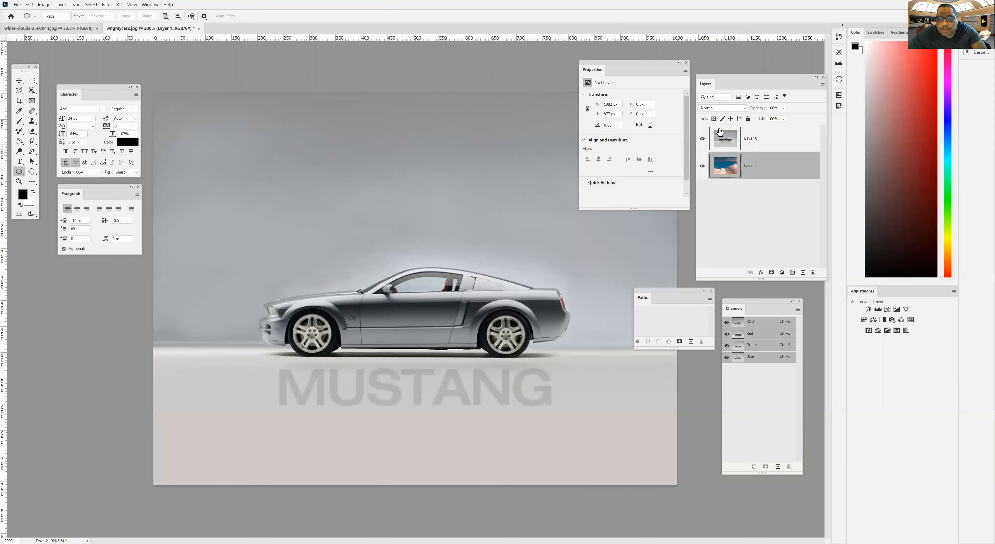
click(726, 141)
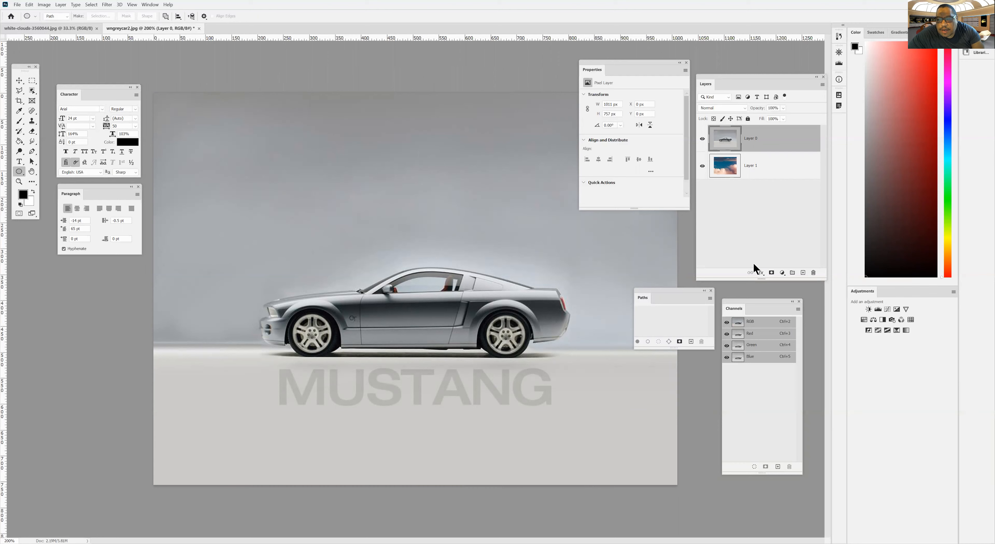
Add a layer mask to the car layer and brush black over the upper-left background to reveal the clouds
click(771, 273)
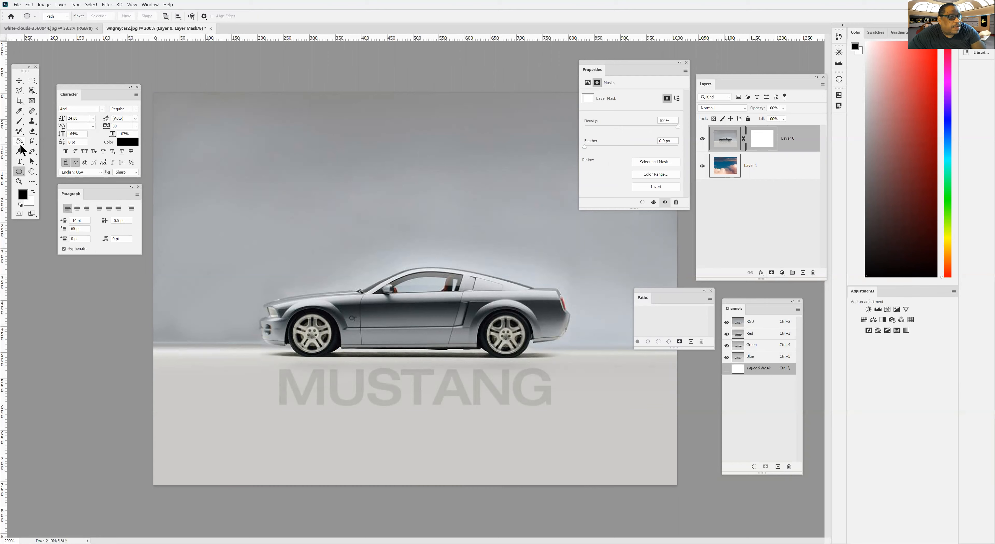
click(20, 121)
mouse_move(178, 162)
mouse_down()
mouse_move(284, 171)
mouse_move(200, 154)
mouse_up()
mouse_move(217, 112)
mouse_down()
mouse_move(479, 94)
mouse_move(447, 137)
mouse_move(331, 151)
mouse_move(316, 170)
mouse_move(419, 236)
mouse_move(245, 228)
mouse_move(238, 248)
mouse_move(148, 167)
mouse_move(192, 142)
mouse_move(152, 98)
mouse_move(232, 102)
mouse_up()
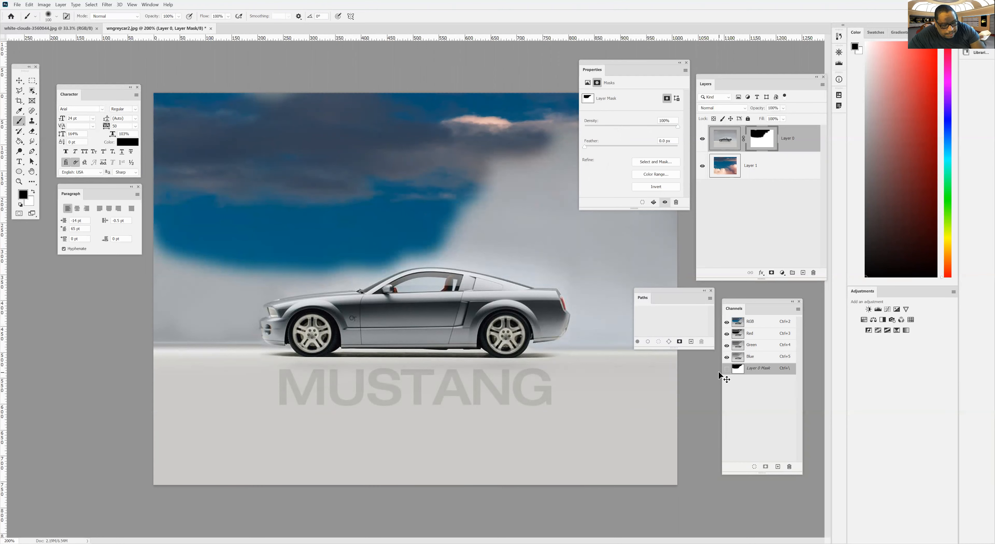
Fill the car layer's mask with white and delete the mask
key(ctrl+BackSpace)
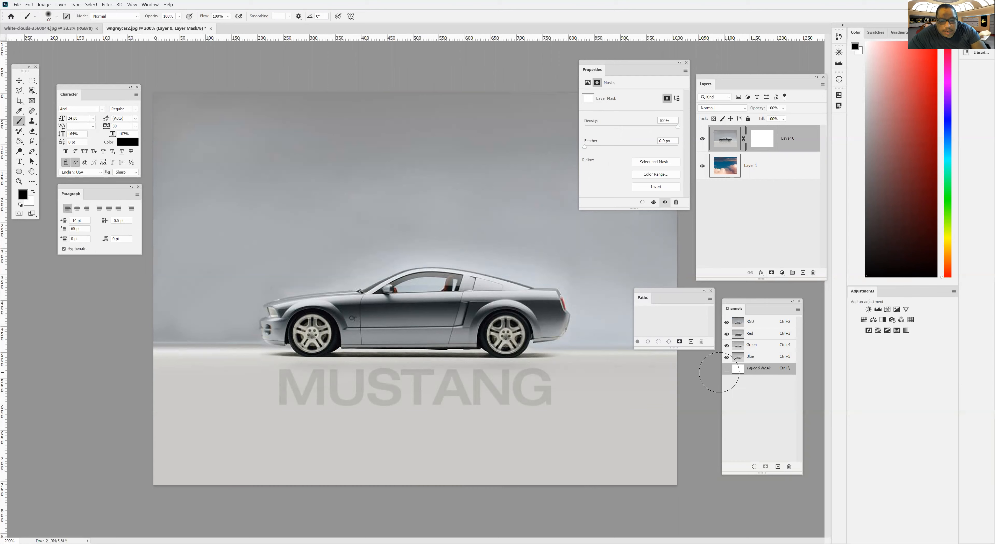
key(Delete)
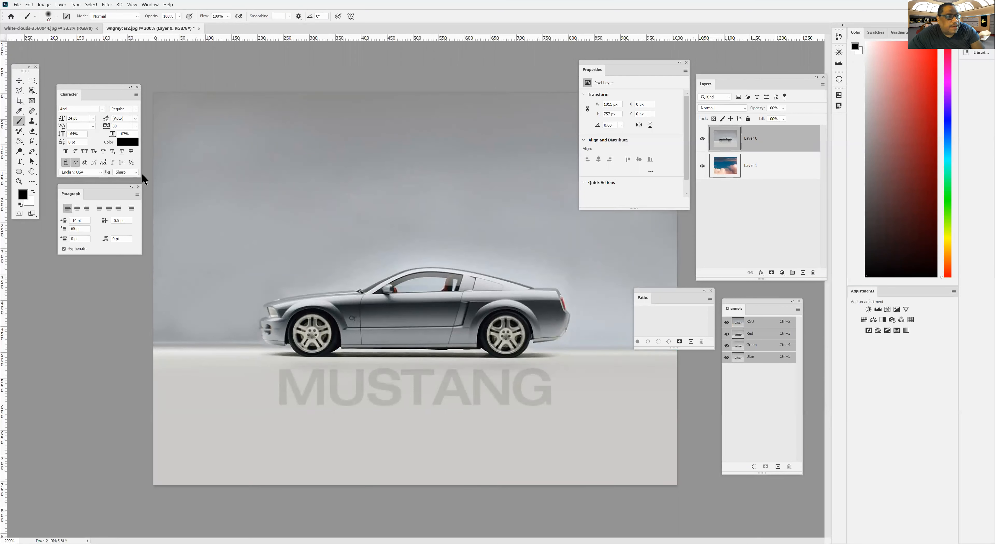
Select the car with the Object Selection tool in Lasso mode and mask the car layer to that selection
click(32, 92)
mouse_move(239, 253)
mouse_down()
mouse_move(501, 352)
mouse_move(252, 269)
mouse_up()
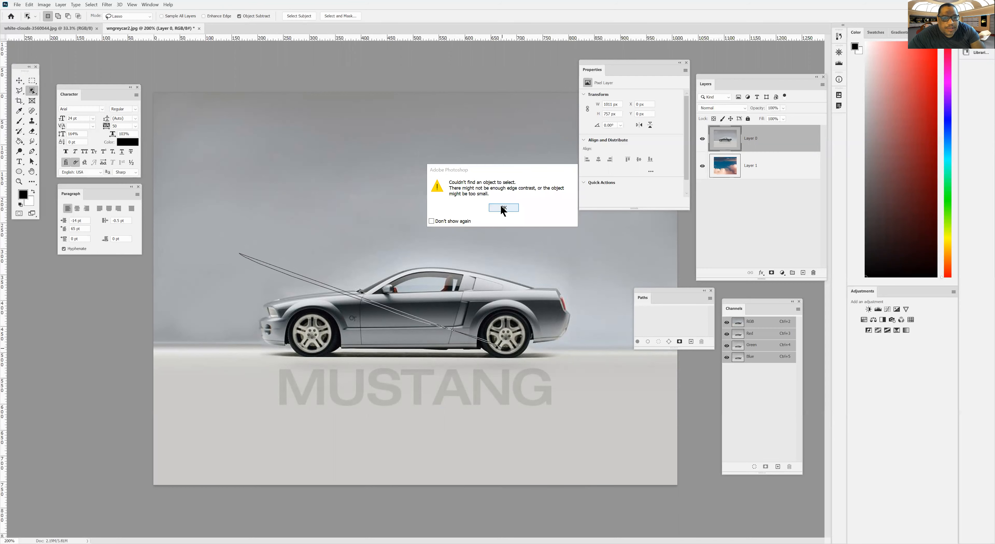
click(504, 208)
mouse_move(265, 284)
mouse_down()
mouse_move(353, 244)
mouse_move(468, 247)
mouse_move(572, 282)
mouse_move(566, 348)
mouse_up()
mouse_move(367, 385)
mouse_down()
mouse_move(264, 361)
mouse_move(250, 345)
mouse_move(276, 275)
mouse_up()
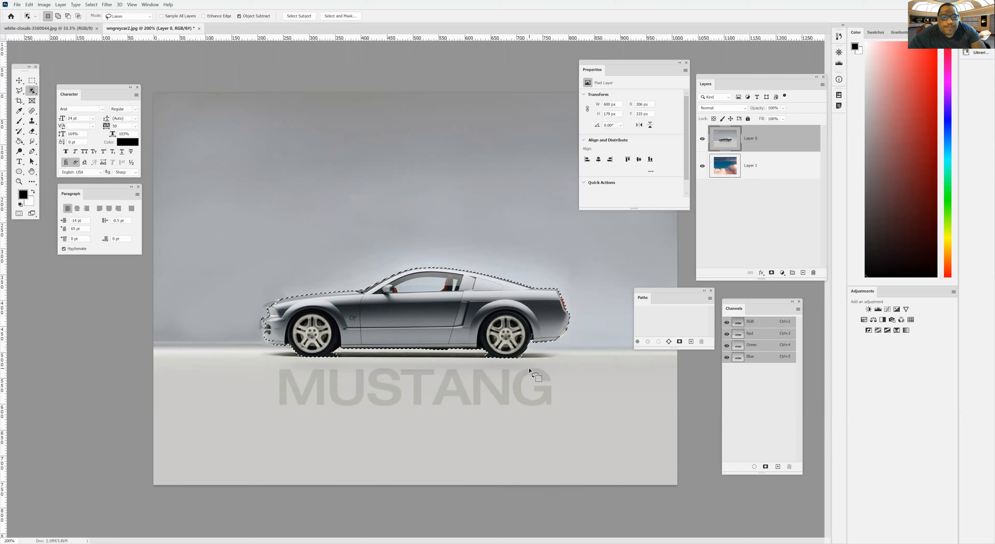
click(772, 272)
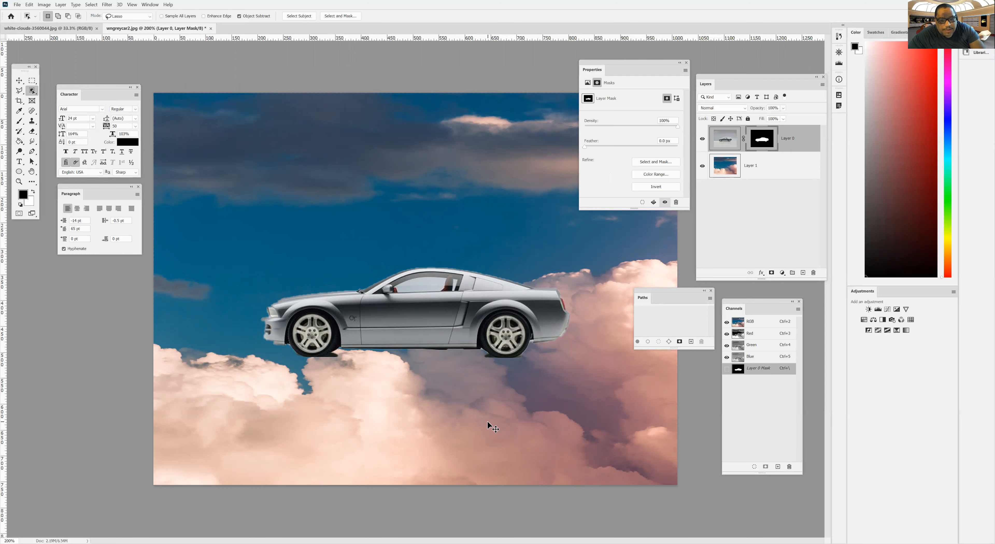
Undo the car-shaped layer mask and deselect the car
key(ctrl+z)
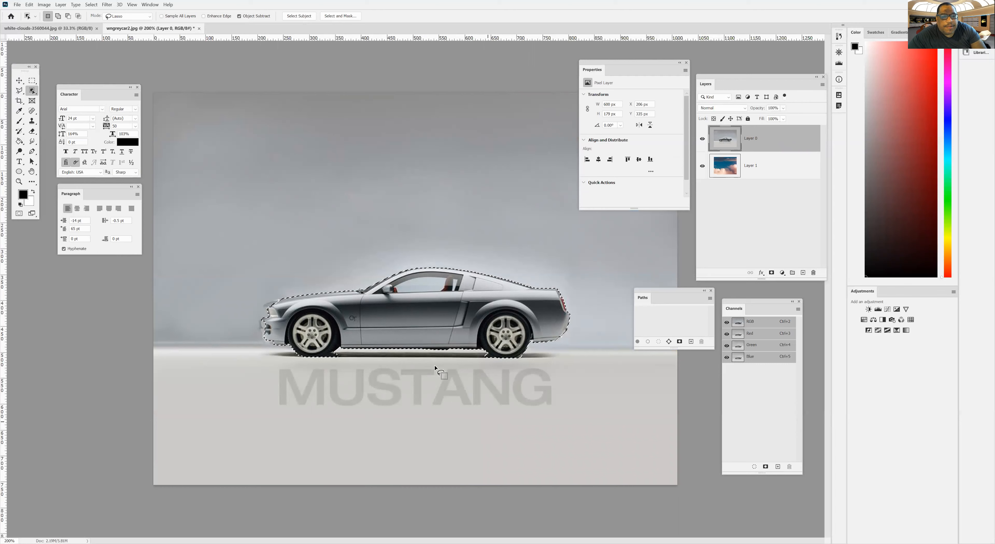
click(91, 4)
click(93, 20)
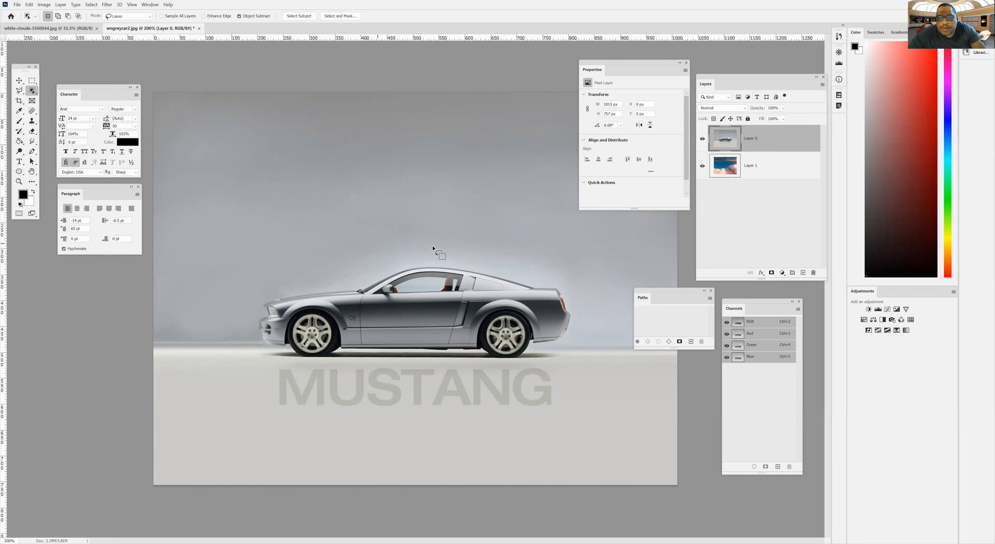
Add both a layer mask and a vector mask to the car layer and make the vector mask active
click(771, 272)
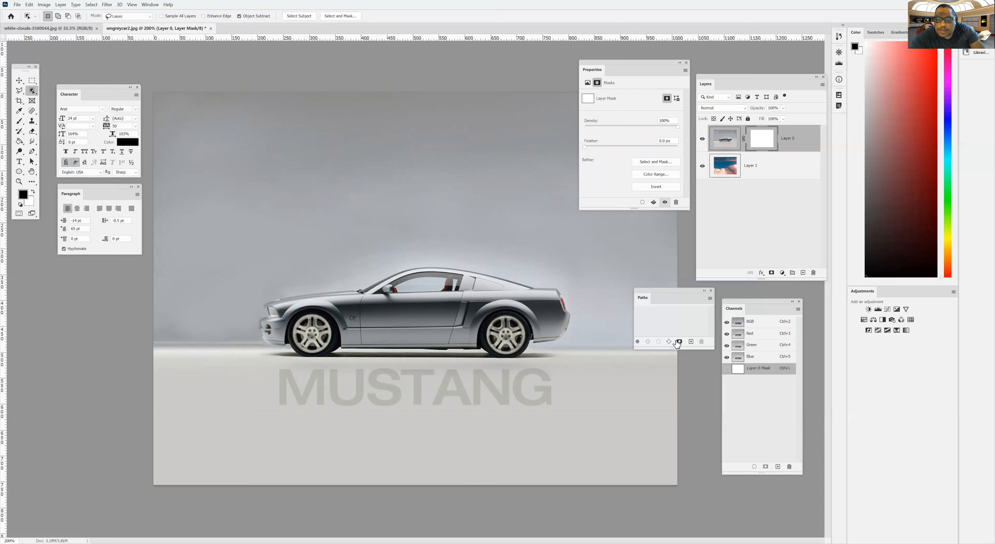
click(771, 273)
click(795, 146)
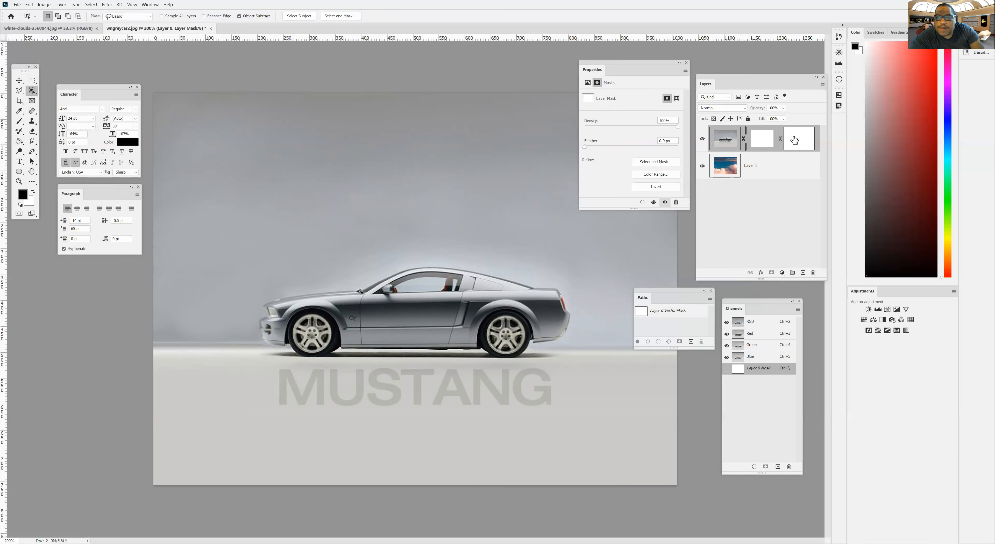
click(799, 135)
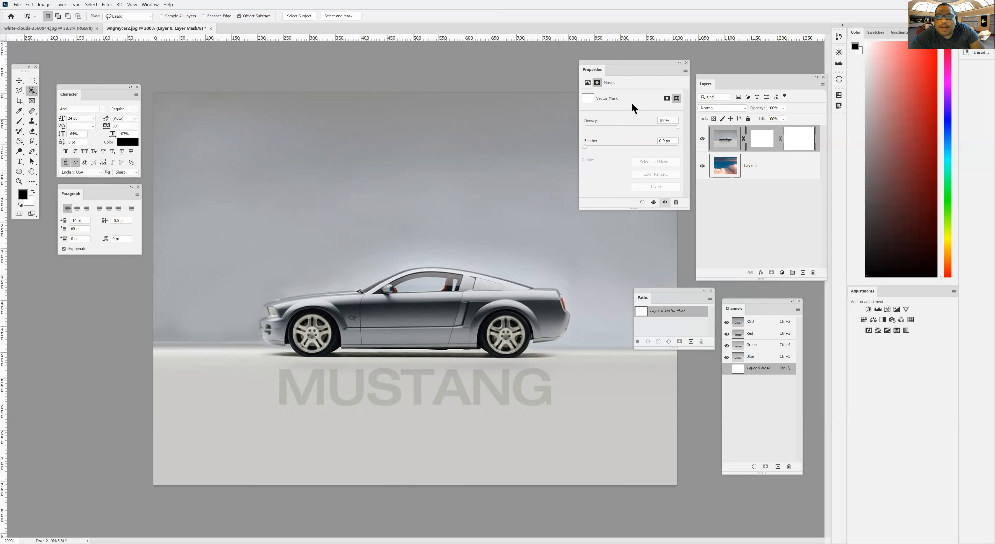
Brush black on the car layer's pixel mask across the background above the car
click(667, 98)
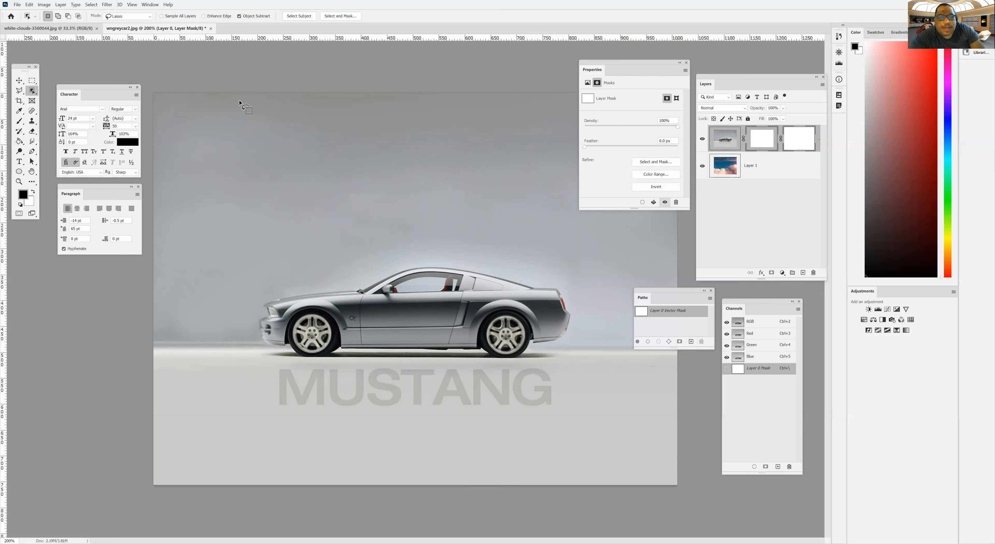
click(34, 122)
mouse_move(336, 140)
mouse_down()
mouse_move(331, 112)
mouse_move(353, 94)
mouse_up()
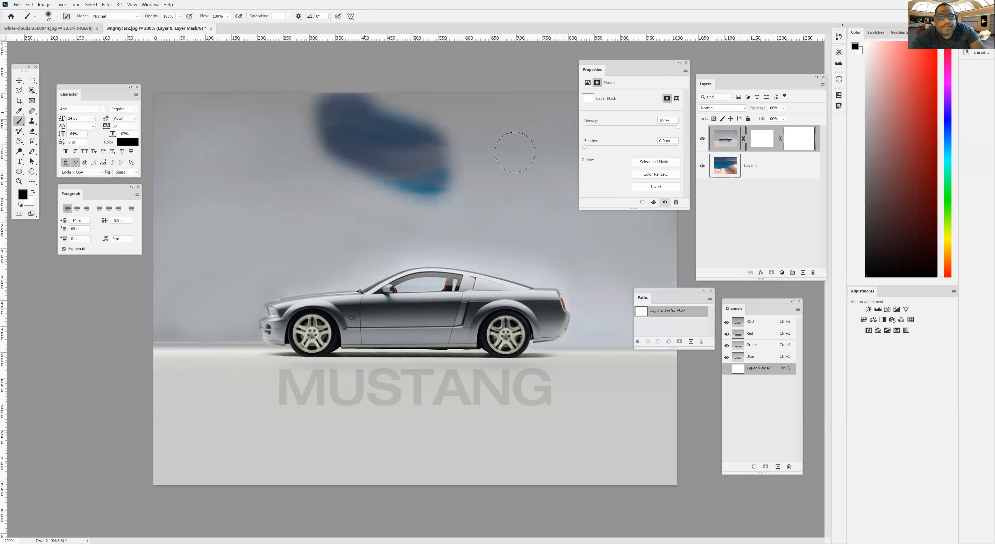
Draw an ellipse path about 777 by 360 px around the car and MUSTANG lettering on the vector mask
click(676, 96)
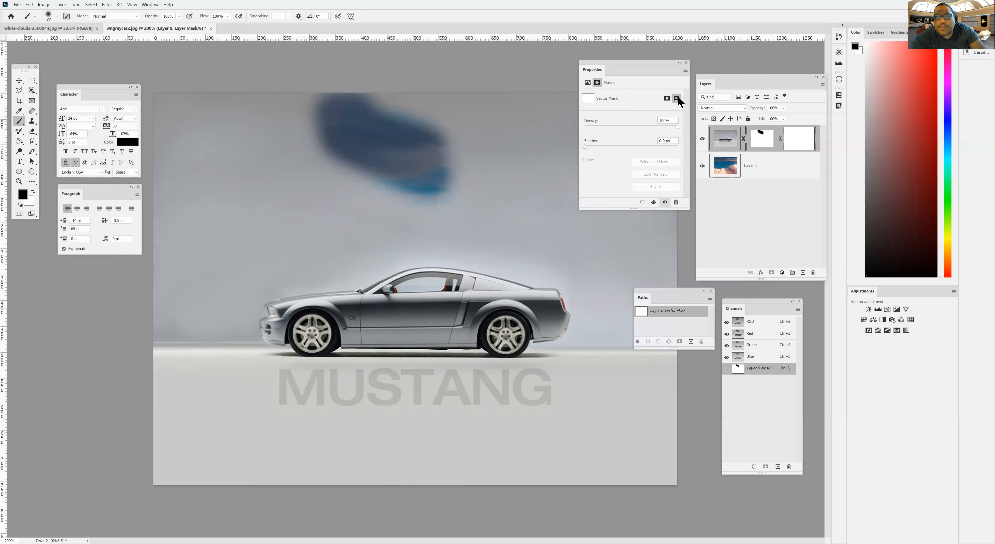
click(797, 136)
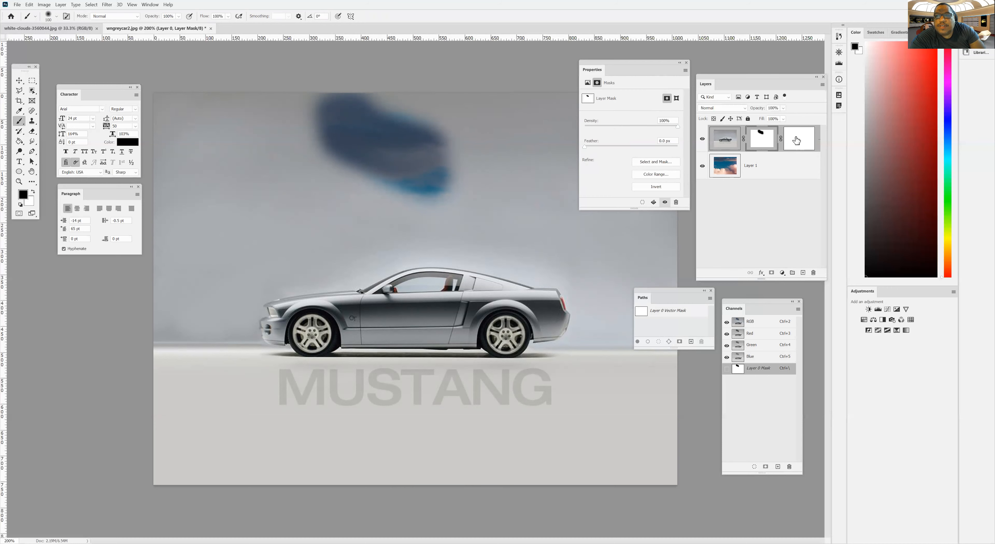
click(794, 140)
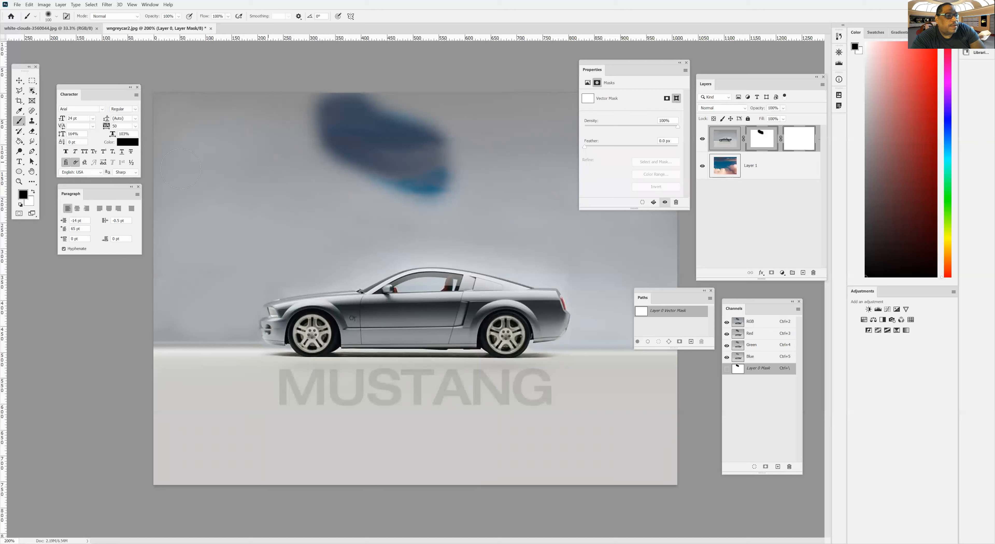
click(17, 174)
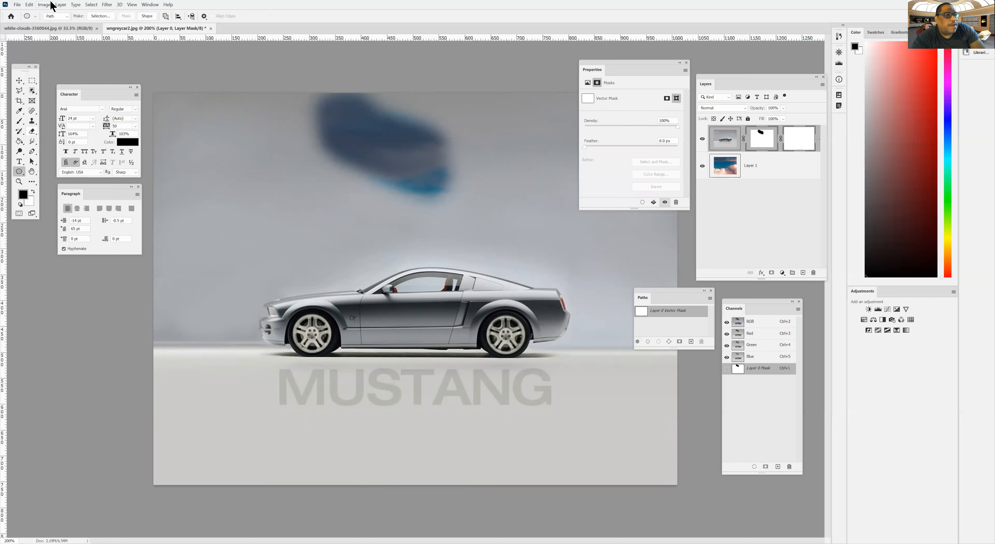
click(166, 15)
click(175, 35)
drag(221, 236, 624, 424)
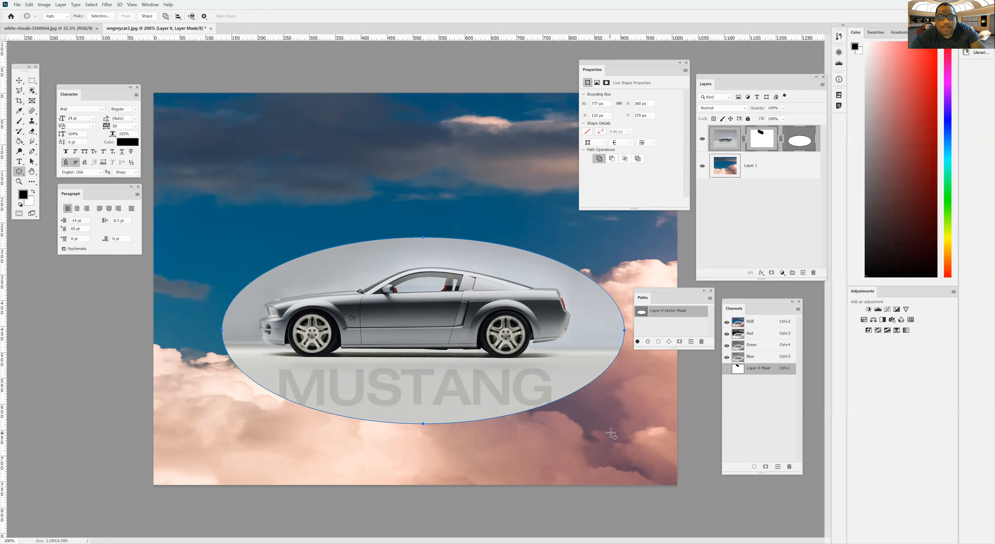
Brush black on the layer mask along the left side of the ellipse to hide its edge
click(769, 144)
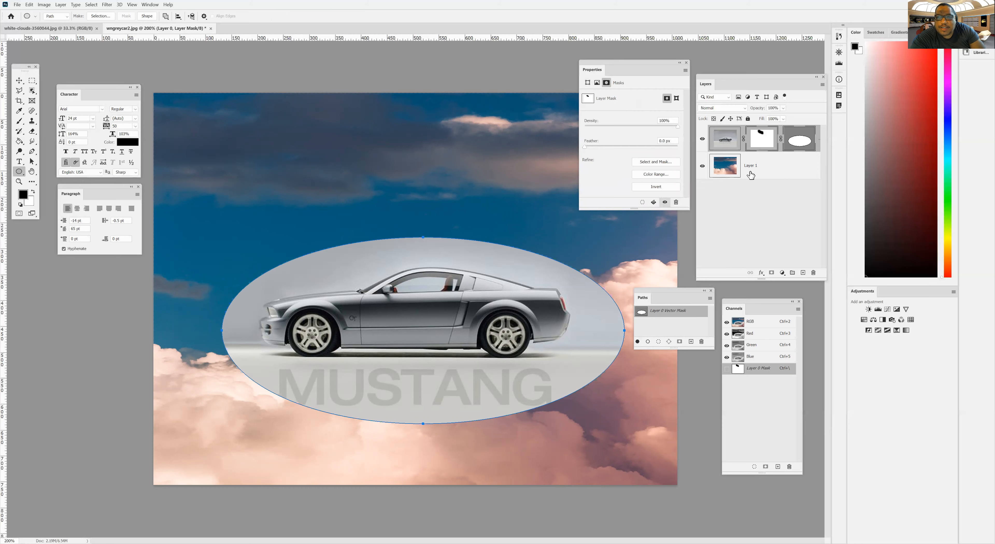
click(18, 121)
mouse_move(322, 237)
mouse_down()
mouse_move(227, 301)
mouse_move(229, 337)
mouse_move(276, 410)
mouse_move(311, 392)
mouse_up()
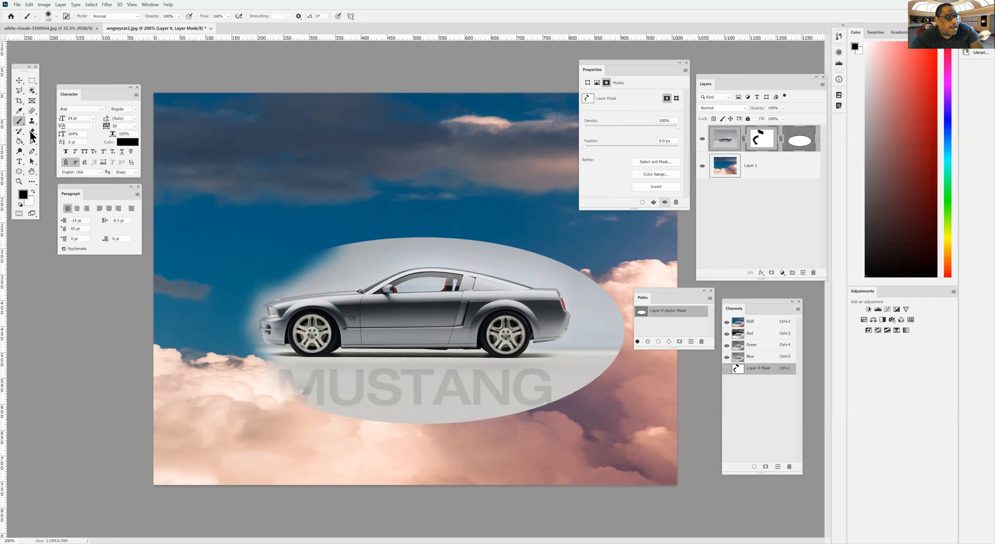
Swap the foreground colour to white and brush the hidden left side of the ellipse back in on the layer mask
click(33, 192)
mouse_move(369, 248)
mouse_down()
mouse_move(258, 357)
mouse_move(229, 334)
mouse_move(243, 303)
mouse_up()
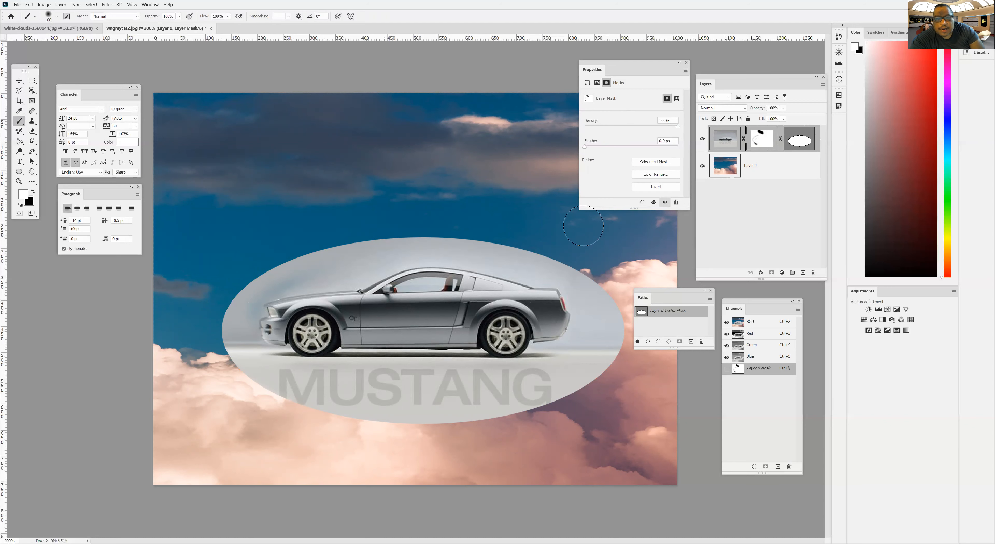
Move the masked car oval straight up over the clouds
click(18, 80)
drag(390, 358, 391, 317)
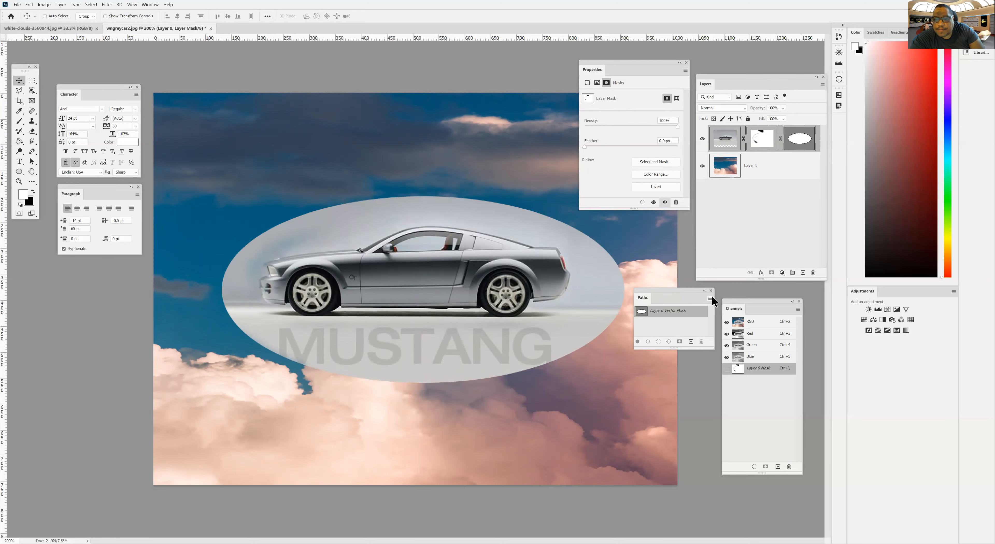
click(760, 273)
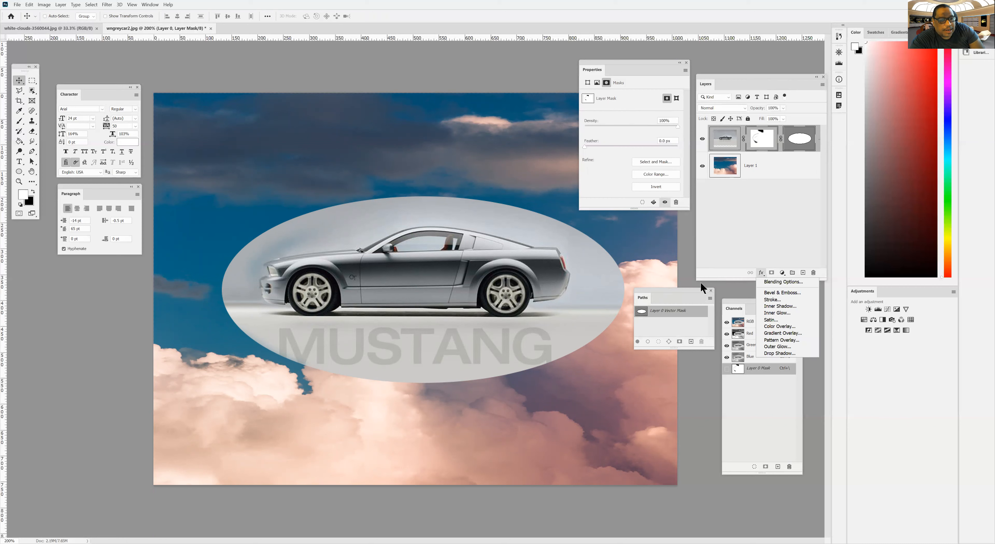
click(768, 293)
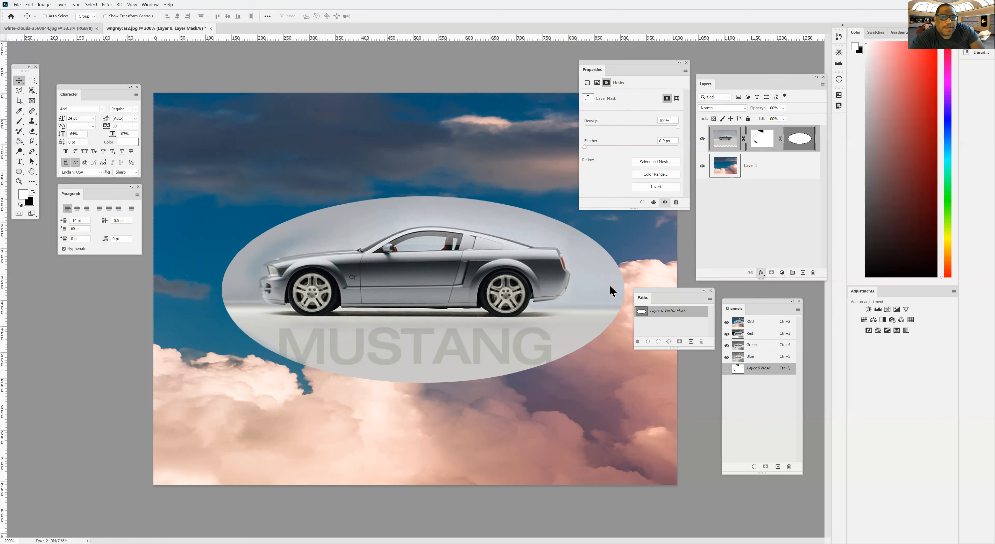
text(22)
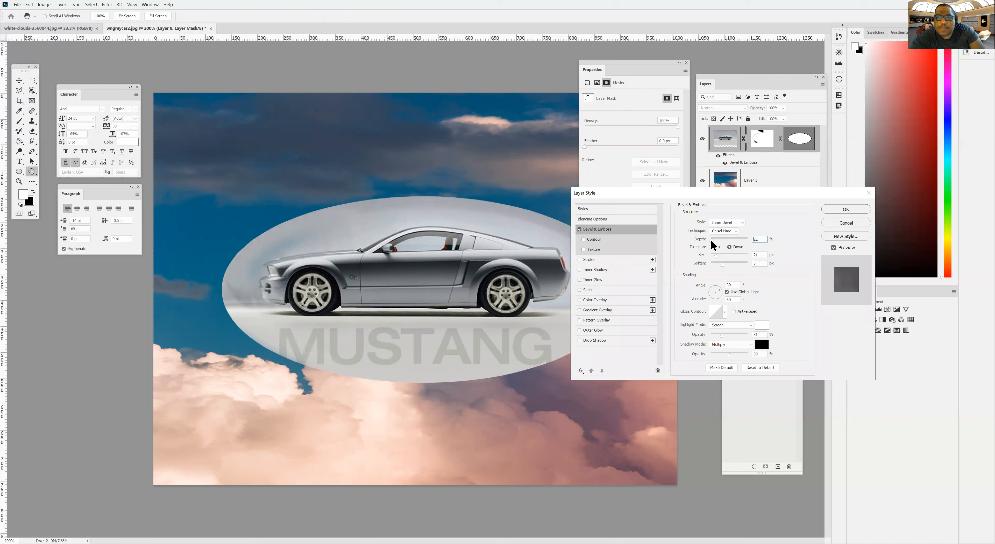
click(711, 240)
click(712, 264)
drag(714, 256, 707, 260)
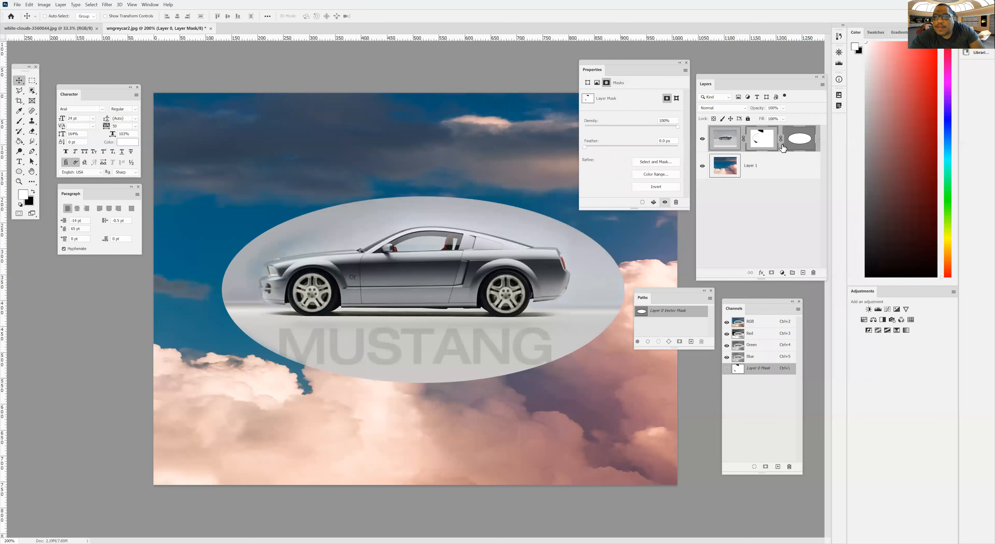
Add a Drop Shadow to the vector-masked car layer with a 27 px distance and 29 px size
click(794, 143)
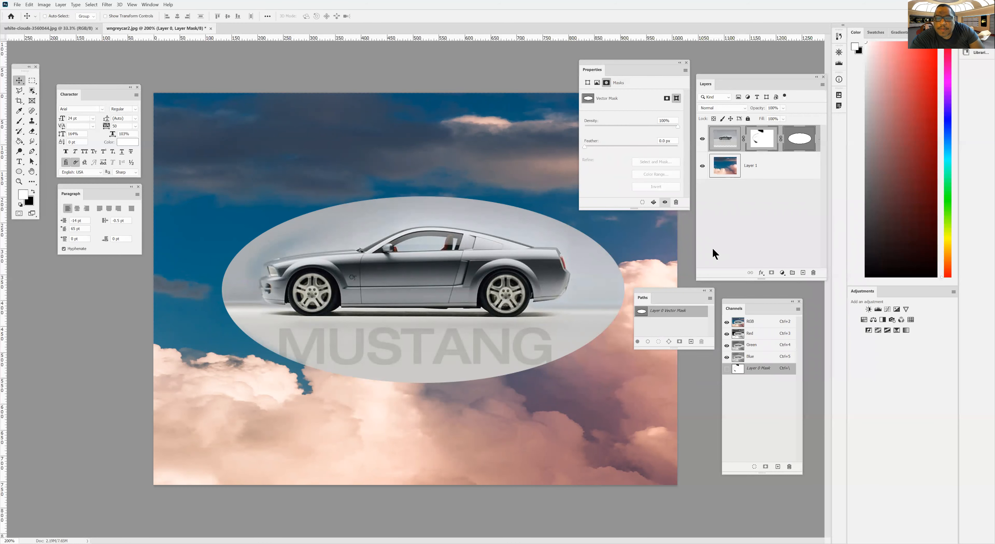
click(761, 273)
click(768, 353)
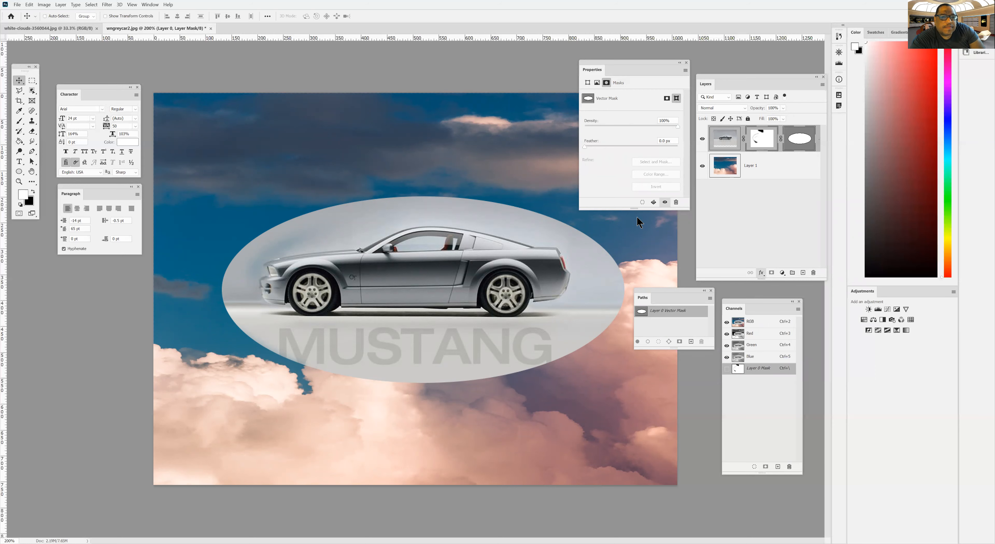
drag(716, 258, 714, 275)
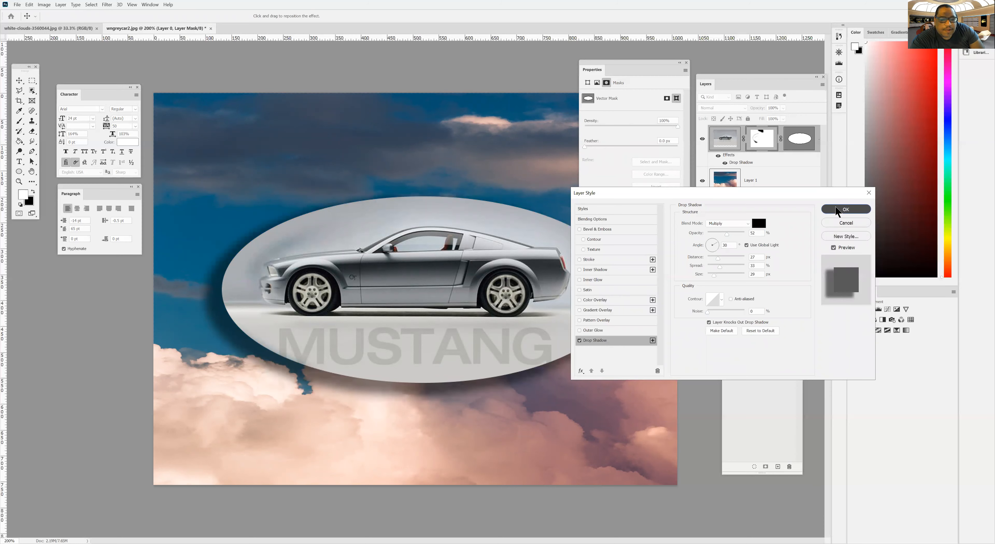
click(844, 209)
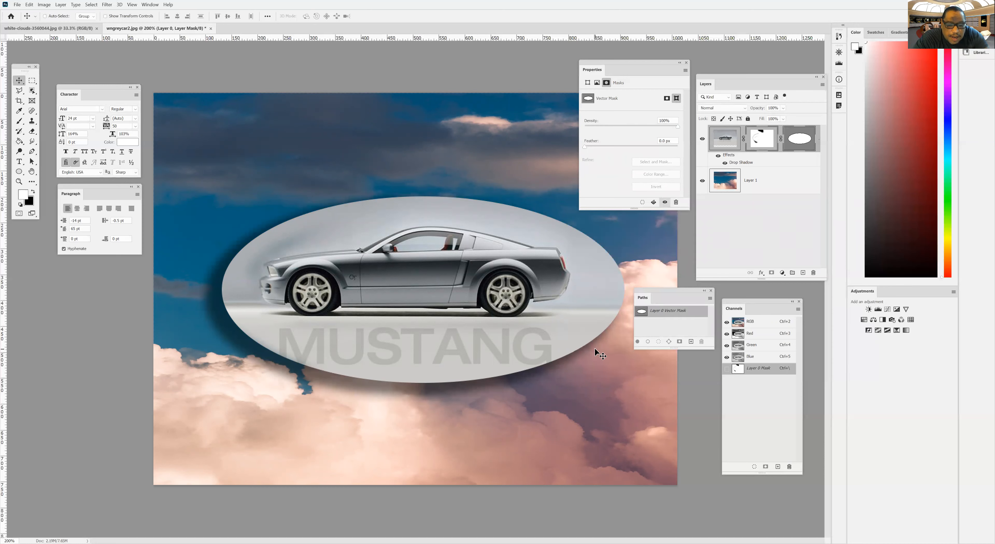